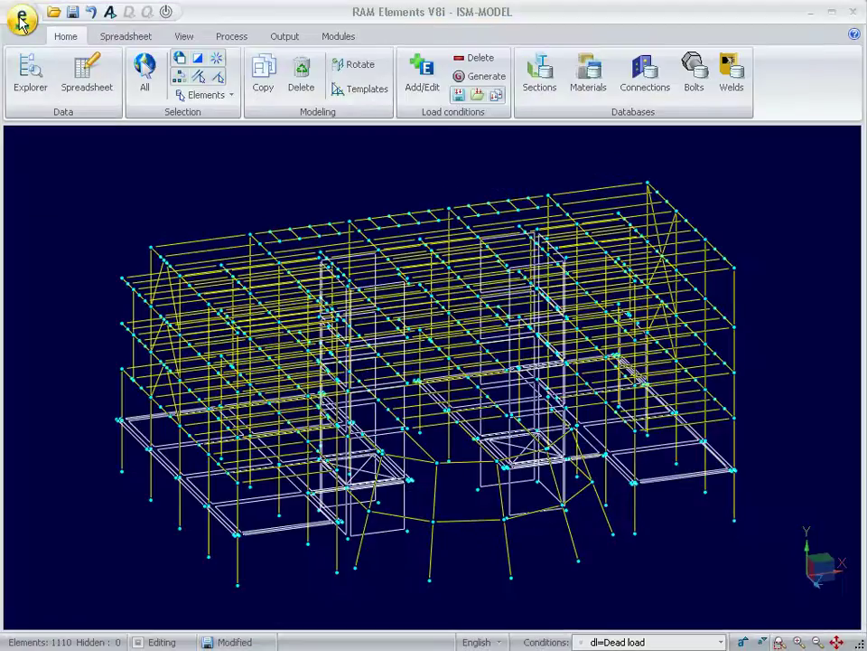
Create the ISM-MODEL repository from the RAM Elements model via Sync. ISM and dismiss the confirmation.
{"action": "left_click", "coordinate": [20, 18]}
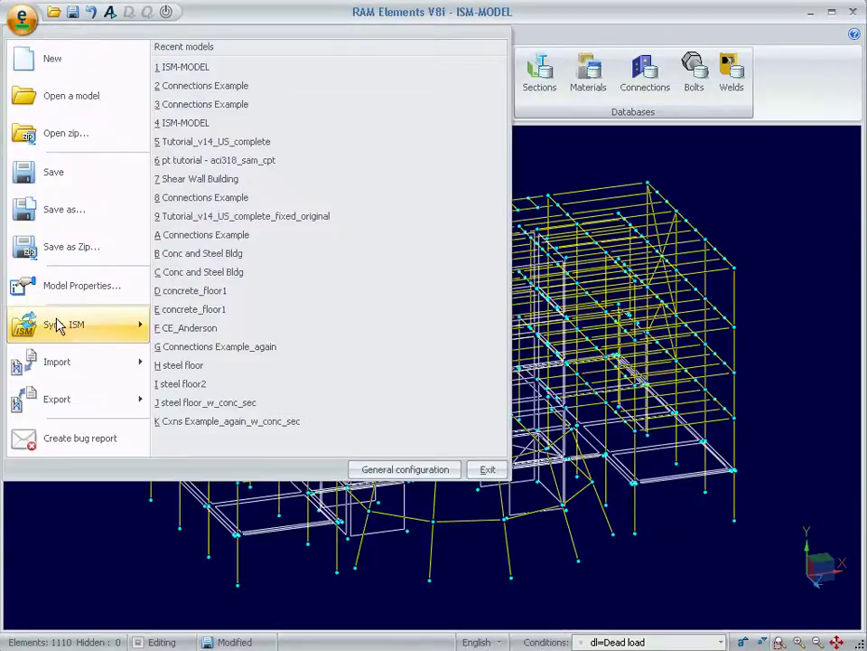
{"action": "mouse_move", "coordinate": [76, 323]}
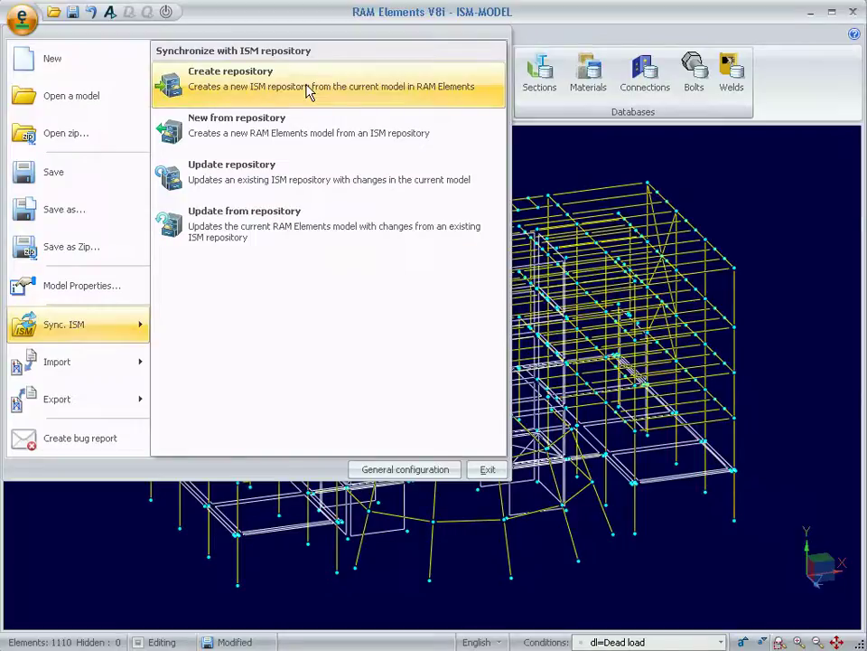
{"action": "left_click", "coordinate": [307, 90]}
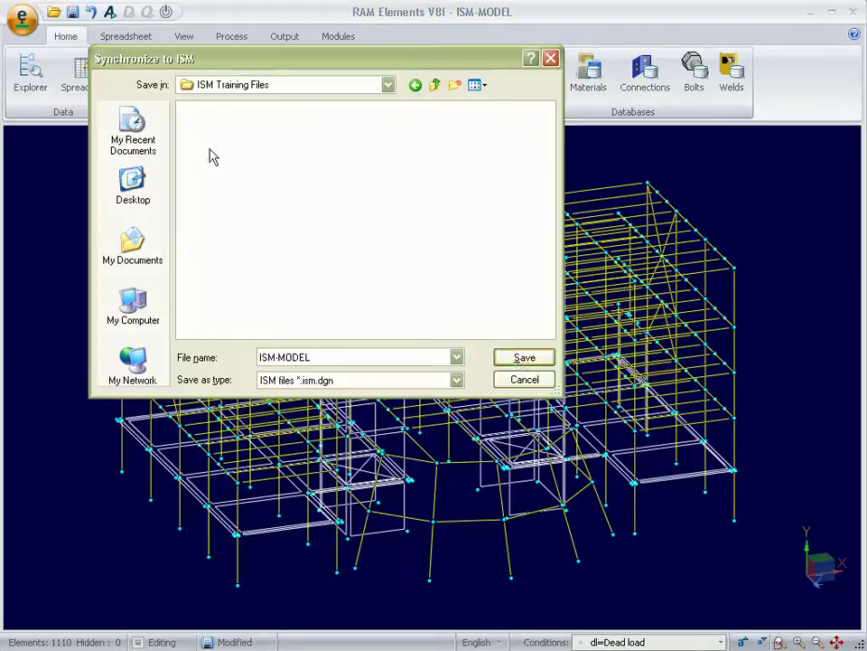
{"action": "left_click", "coordinate": [511, 356]}
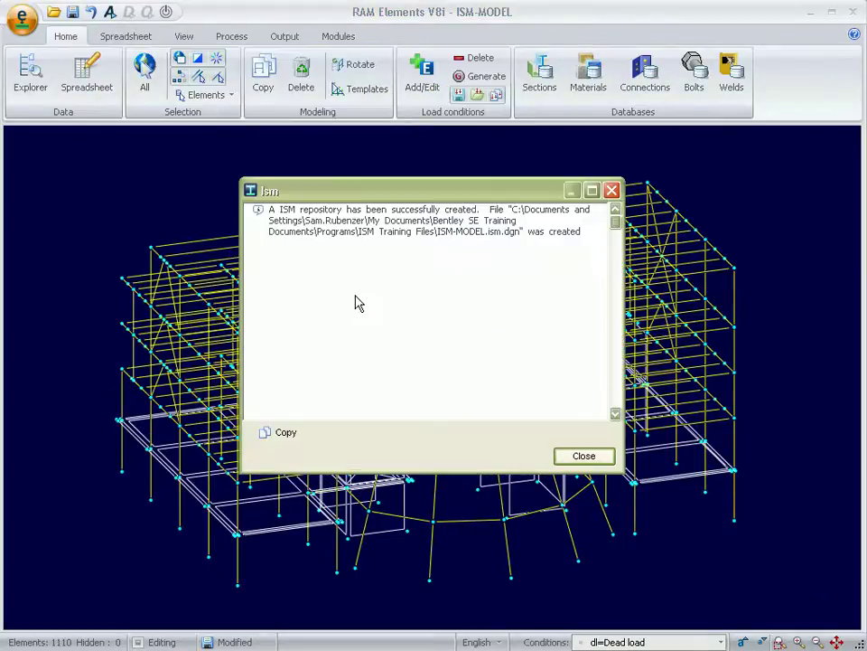
{"action": "left_click", "coordinate": [584, 457]}
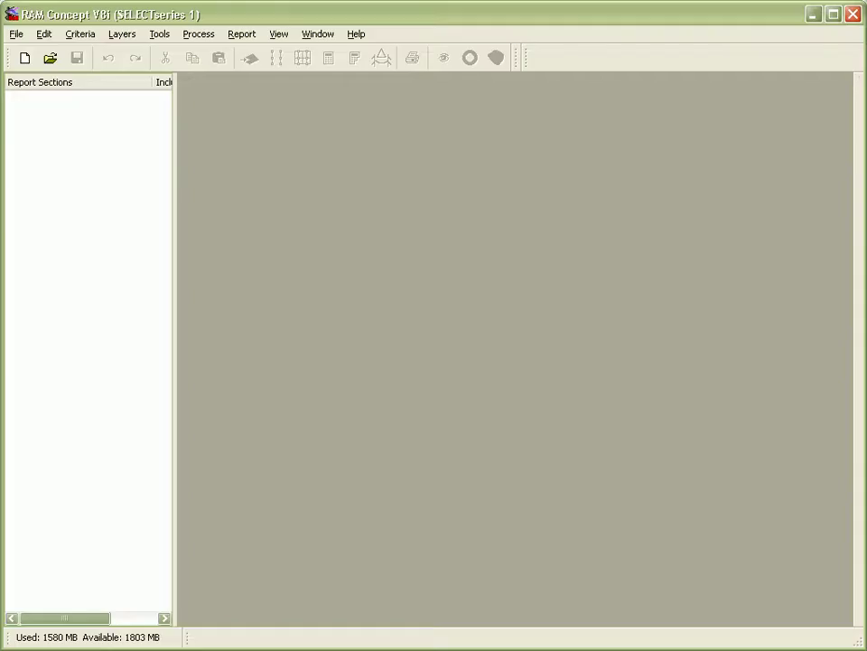
Start a Story 1 elevated-floor file from ISM-MODEL.ism.dgn with Extended UI enabled.
{"action": "left_click", "coordinate": [17, 38]}
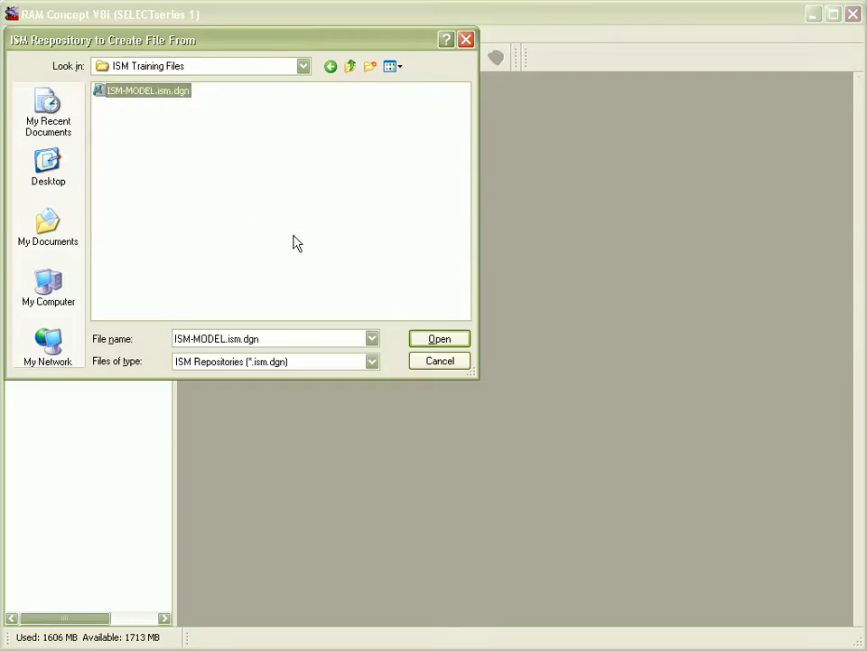
{"action": "left_click", "coordinate": [434, 339]}
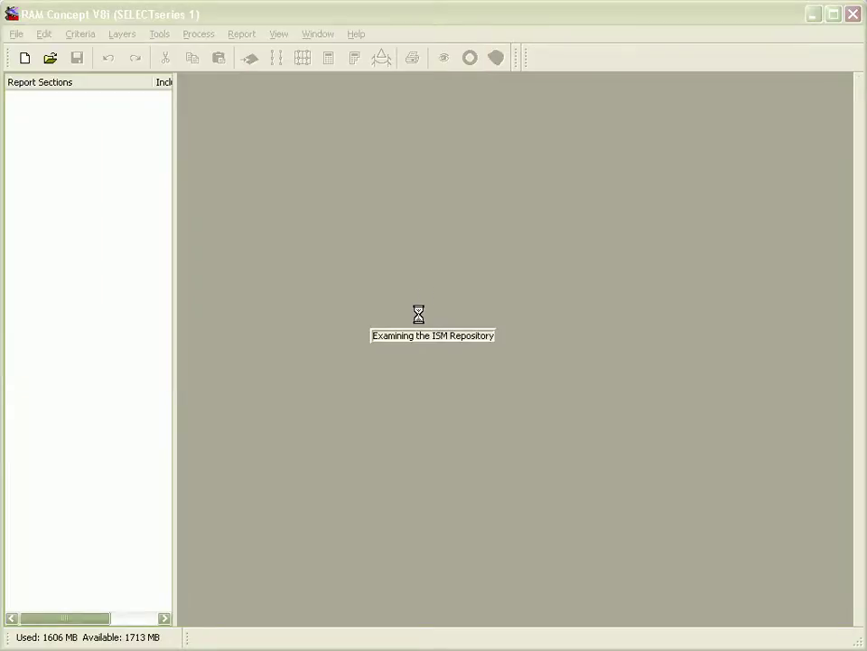
{"action": "left_click", "coordinate": [431, 466]}
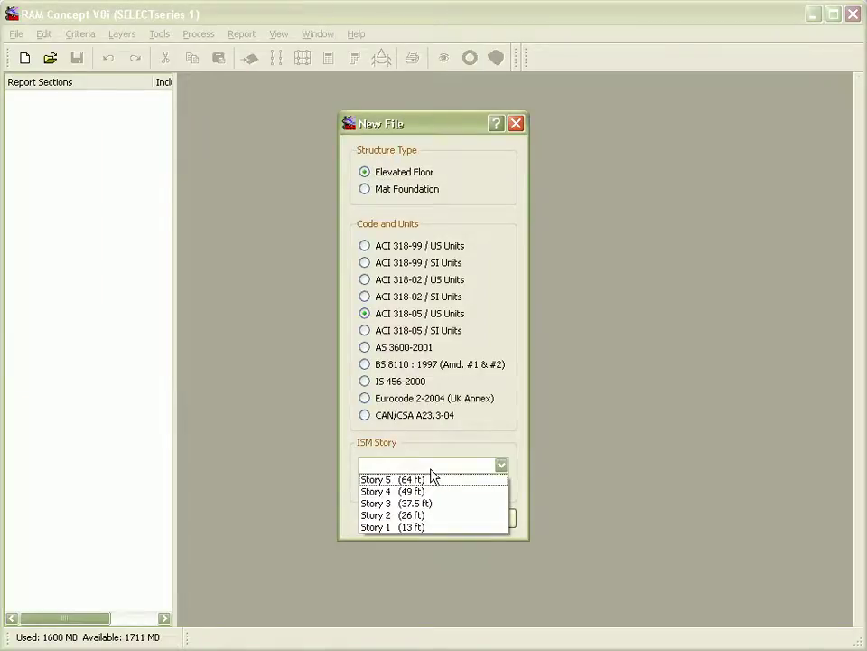
{"action": "left_click", "coordinate": [425, 528]}
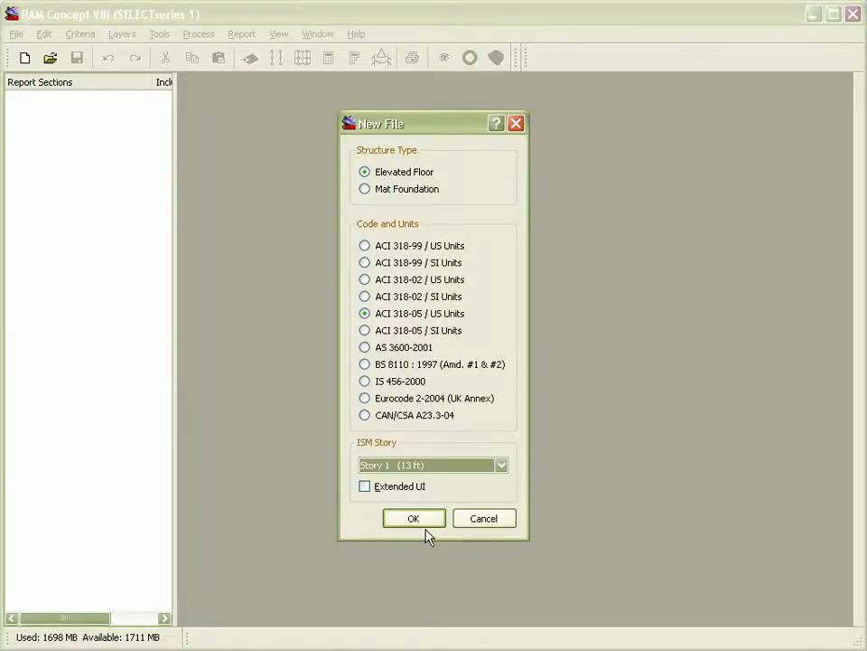
{"action": "left_click", "coordinate": [364, 486]}
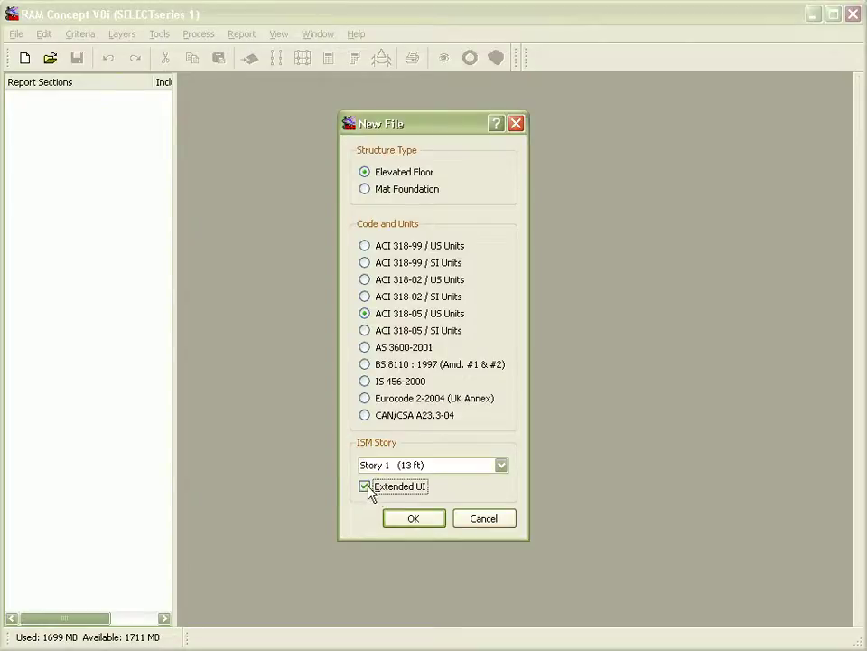
{"action": "left_click", "coordinate": [427, 522]}
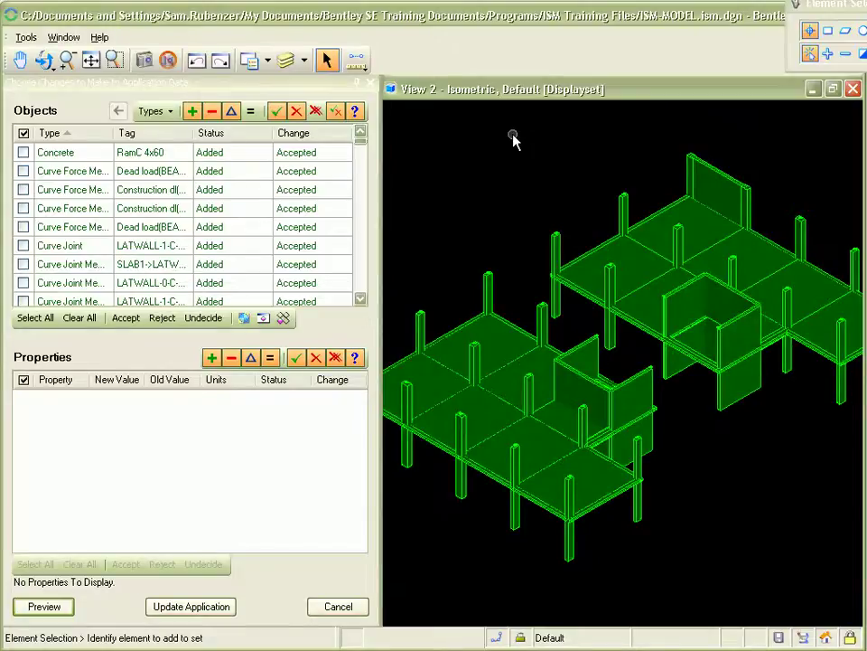
Select all 303 incoming objects and update RAM Concept with them.
{"action": "left_click", "coordinate": [34, 319]}
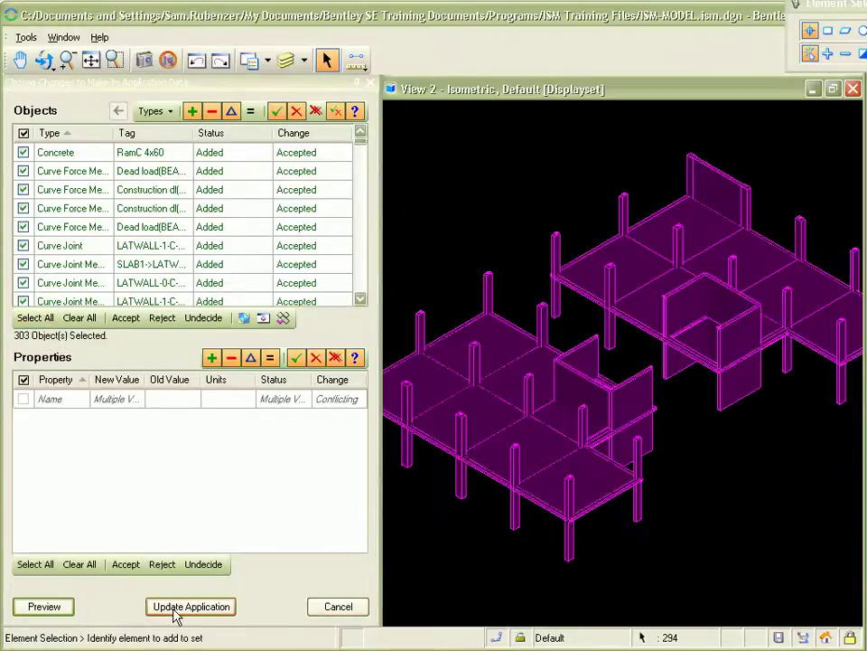
{"action": "left_click", "coordinate": [176, 611]}
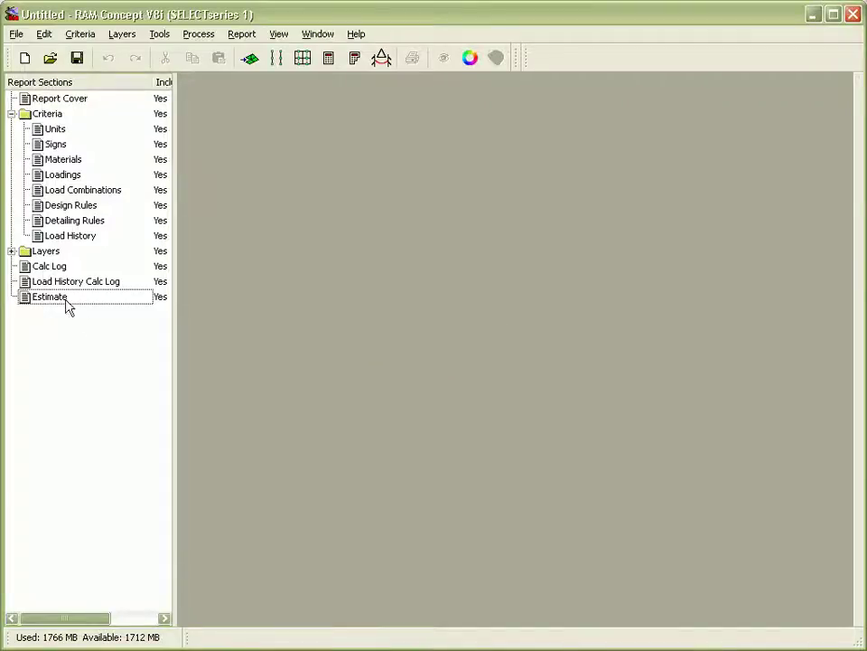
Open the Mesh Input standard plan from the Layers tree.
{"action": "left_click", "coordinate": [12, 251]}
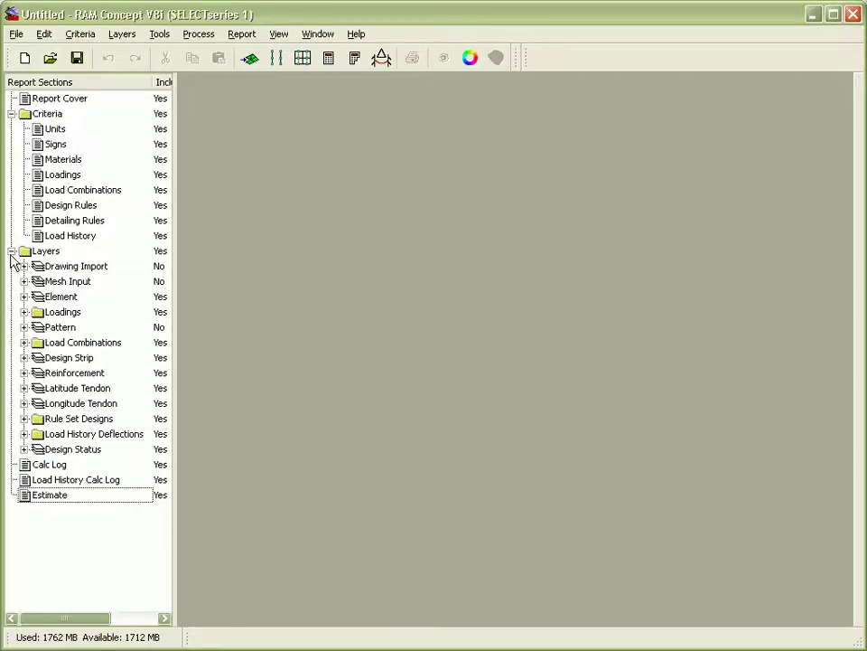
{"action": "left_click", "coordinate": [25, 281]}
{"action": "double_click", "coordinate": [65, 312]}
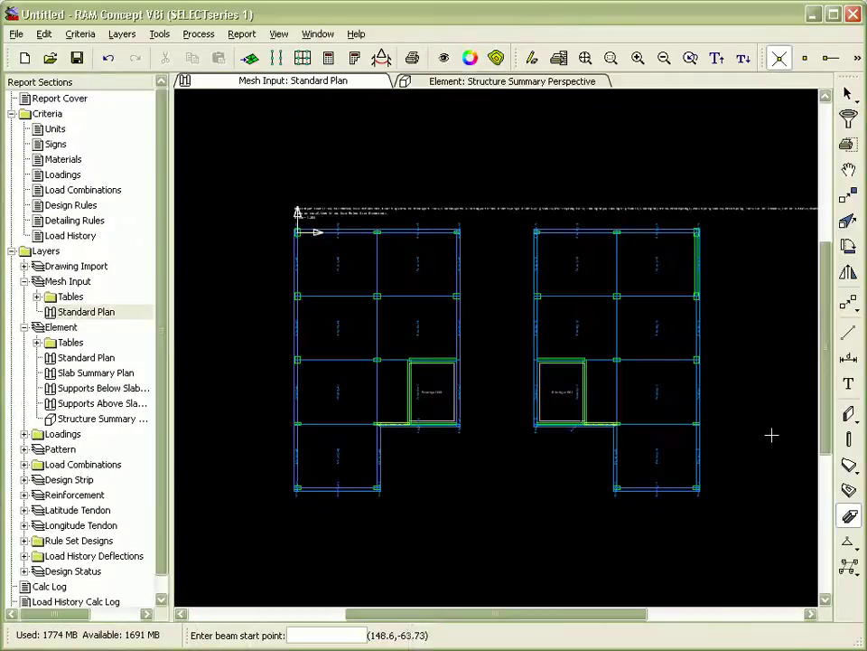
Draw a default-property beam along the left slab edge.
{"action": "double_click", "coordinate": [849, 515]}
{"action": "left_click", "coordinate": [437, 434]}
{"action": "scroll", "coordinate": [319, 479], "scroll_direction": "up", "scroll_amount": 2}
{"action": "scroll", "coordinate": [319, 479], "scroll_direction": "up", "scroll_amount": 2}
{"action": "scroll", "coordinate": [329, 469], "scroll_direction": "up", "scroll_amount": 2}
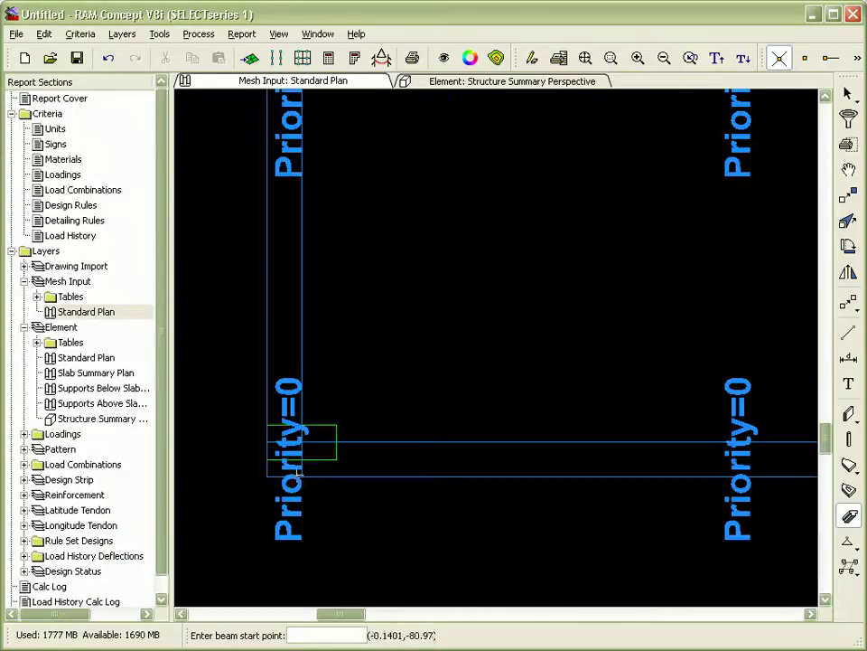
{"action": "middle_click_drag", "start_coordinate": [302, 476], "coordinate": [320, 207]}
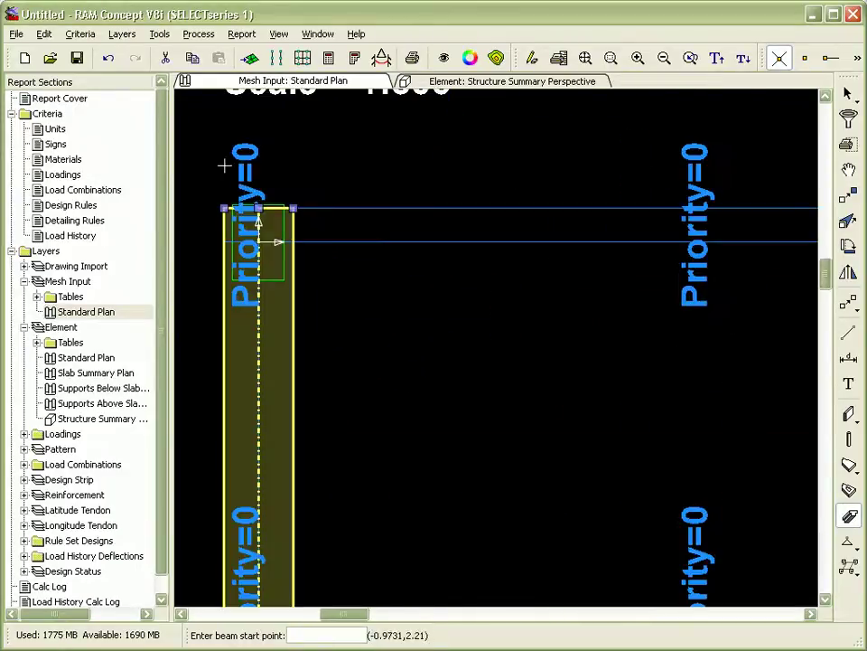
{"action": "scroll", "coordinate": [212, 161], "scroll_direction": "down", "scroll_amount": 2}
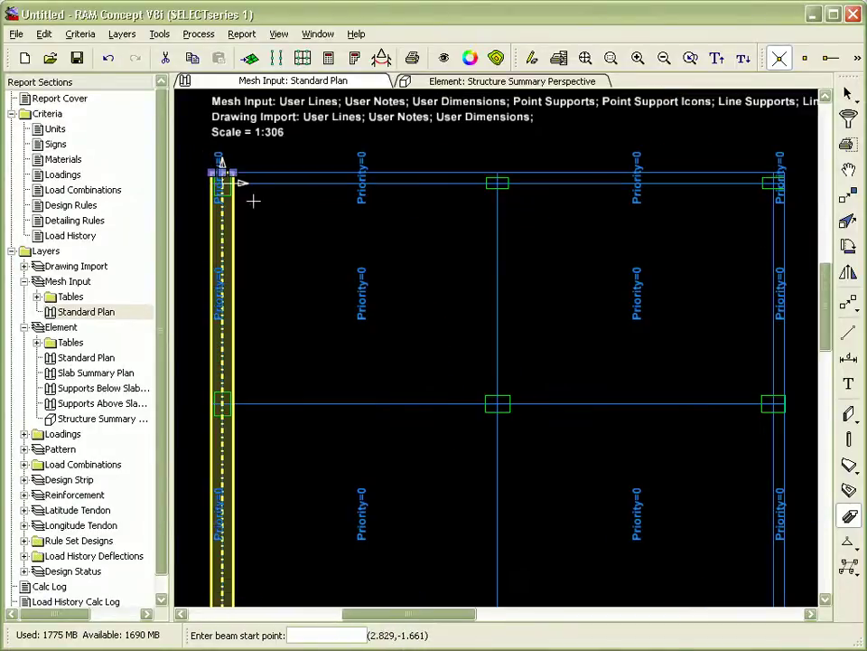
Move the beam to the right edge of the right-hand slab.
{"action": "left_click", "coordinate": [849, 196]}
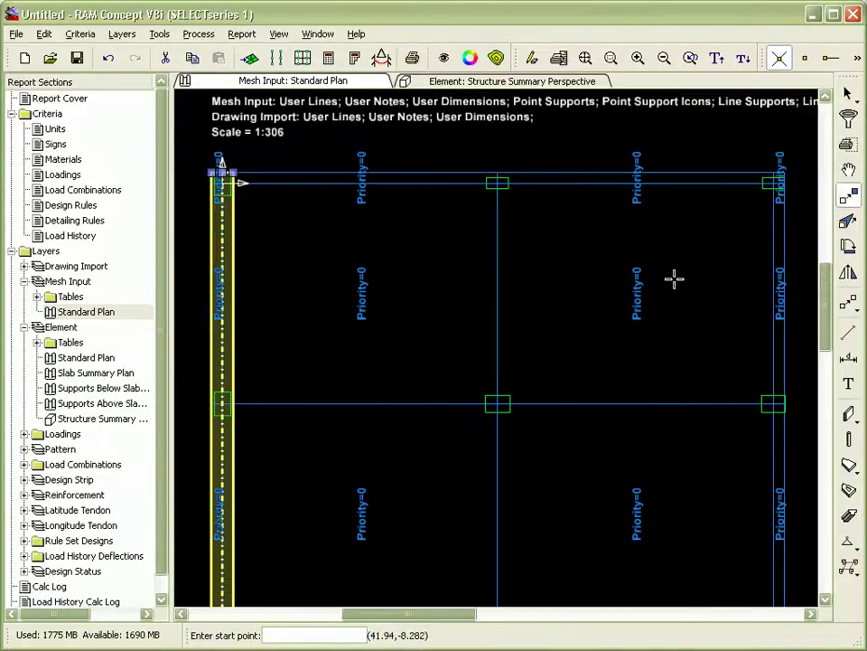
{"action": "left_click", "coordinate": [221, 403]}
{"action": "scroll", "coordinate": [193, 380], "scroll_direction": "down", "scroll_amount": 2}
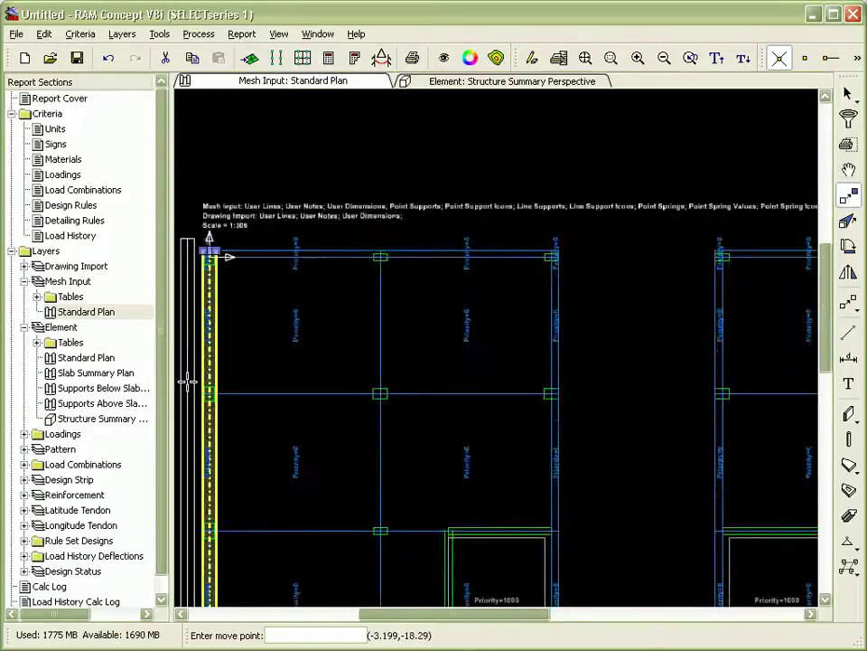
{"action": "scroll", "coordinate": [203, 382], "scroll_direction": "down", "scroll_amount": 1}
{"action": "scroll", "coordinate": [624, 402], "scroll_direction": "up", "scroll_amount": 3}
{"action": "scroll", "coordinate": [587, 389], "scroll_direction": "up", "scroll_amount": 2}
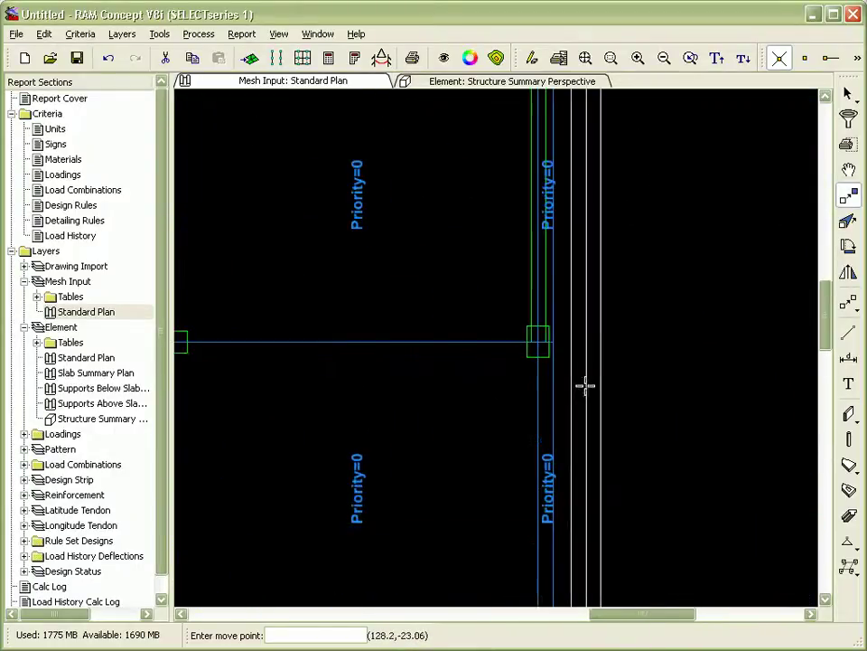
{"action": "scroll", "coordinate": [542, 348], "scroll_direction": "up", "scroll_amount": 1}
{"action": "left_click", "coordinate": [512, 316]}
{"action": "scroll", "coordinate": [651, 301], "scroll_direction": "down", "scroll_amount": 2}
{"action": "scroll", "coordinate": [701, 290], "scroll_direction": "down", "scroll_amount": 2}
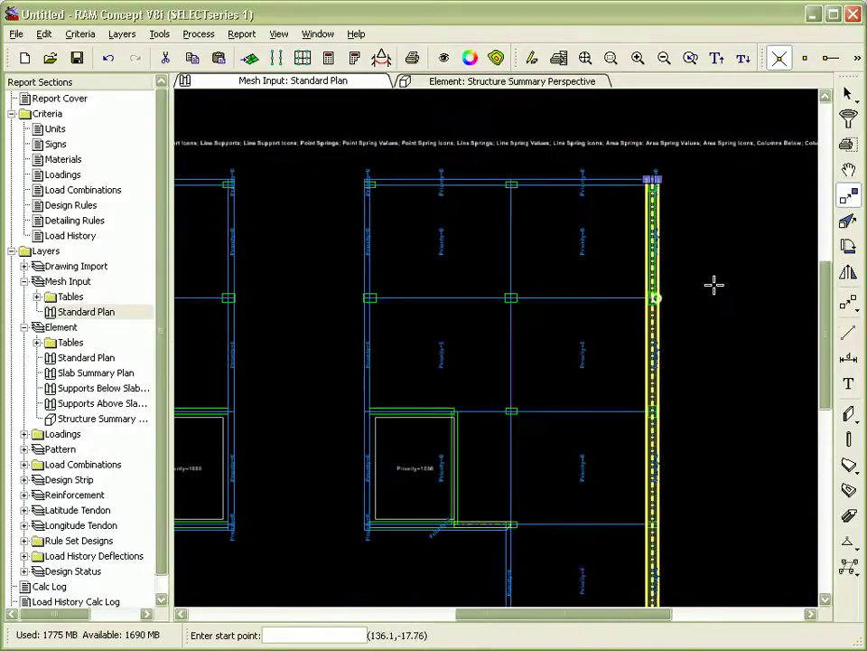
{"action": "scroll", "coordinate": [724, 279], "scroll_direction": "down", "scroll_amount": 1}
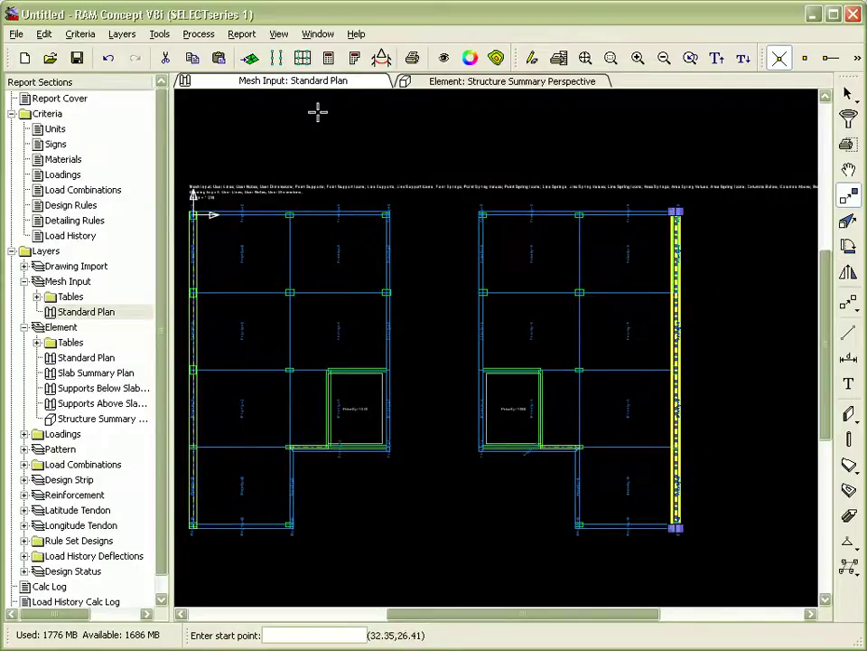
Generate the mesh at 3 ft element size and open the Structure Summary Perspective view.
{"action": "left_click", "coordinate": [250, 59]}
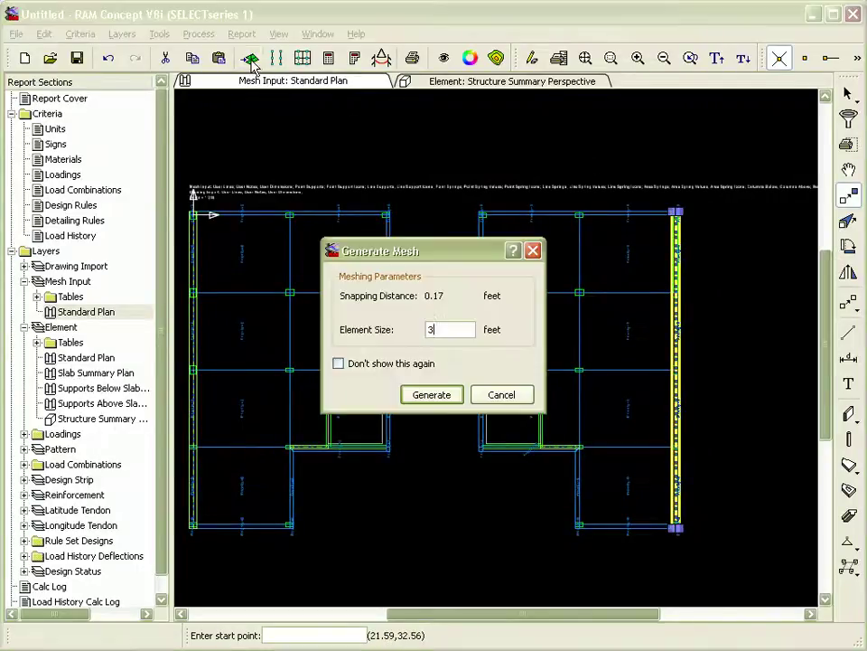
{"action": "left_click", "coordinate": [433, 395]}
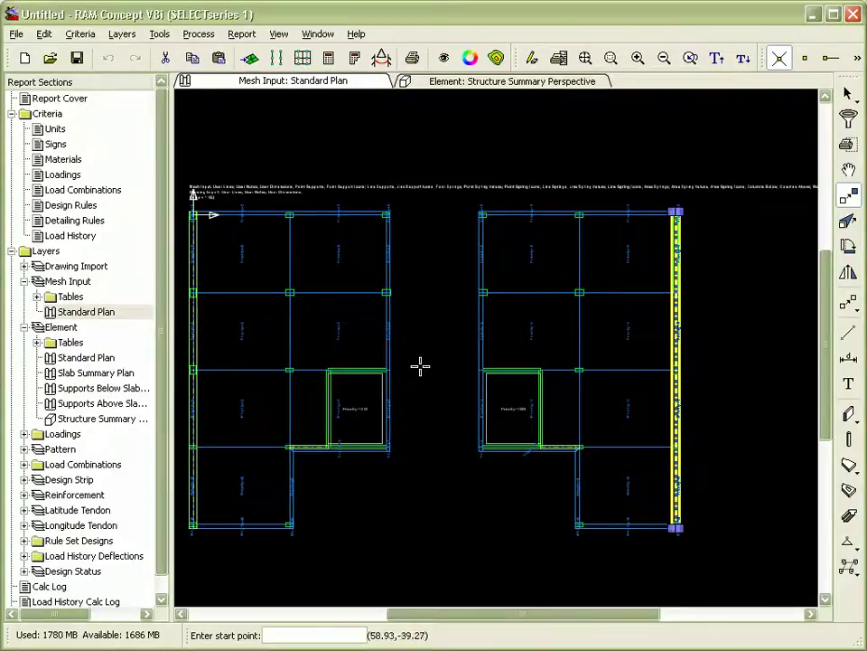
{"action": "double_click", "coordinate": [64, 419]}
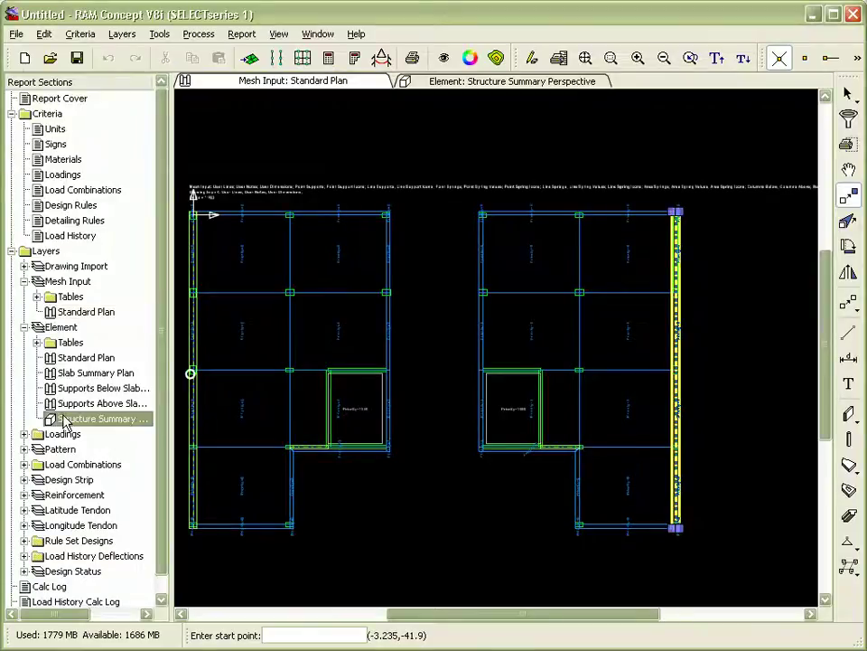
Save the model as ISM-MODEL and begin updating the ISM repository from it.
{"action": "left_click", "coordinate": [16, 35]}
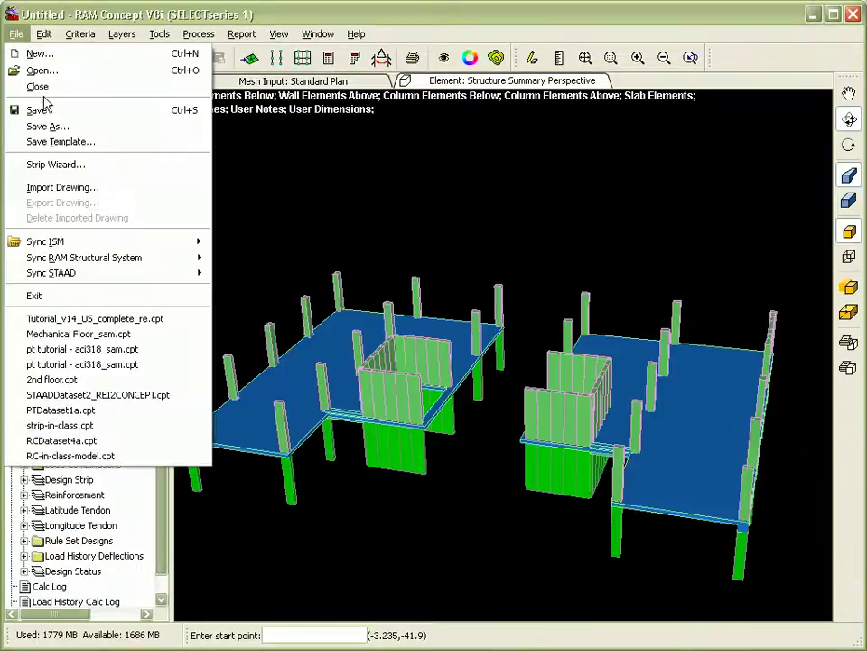
{"action": "left_click", "coordinate": [50, 127]}
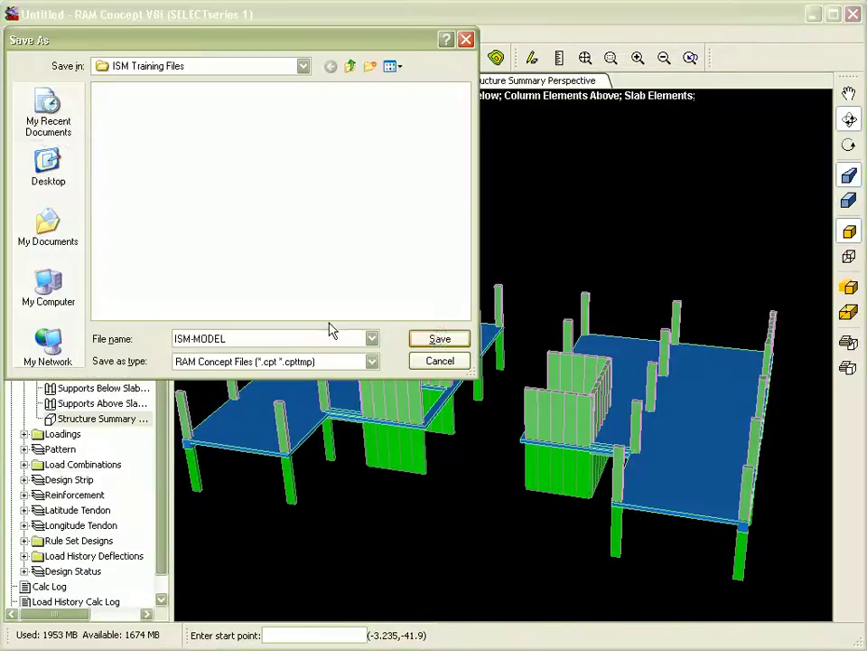
{"action": "left_click", "coordinate": [438, 342]}
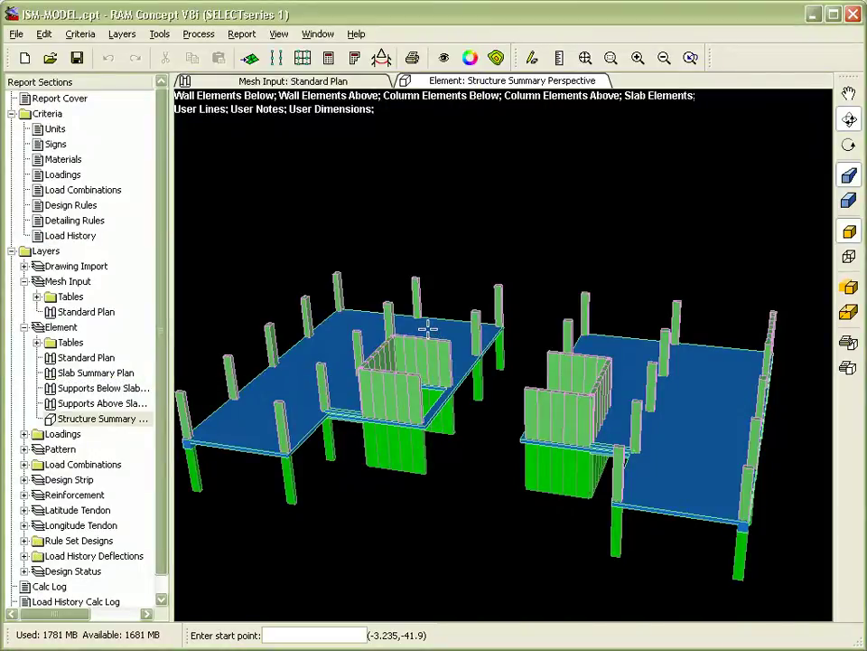
{"action": "left_click", "coordinate": [17, 36]}
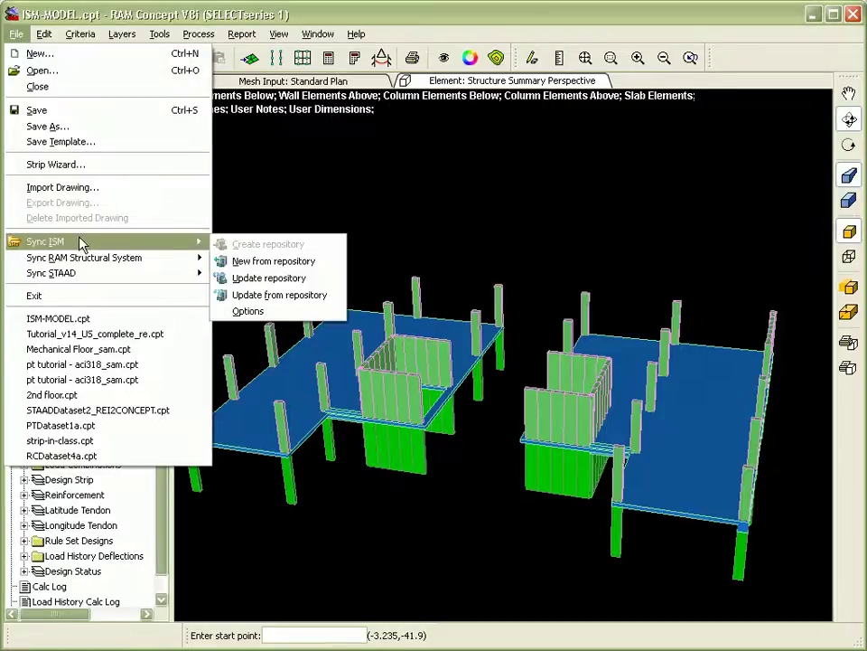
{"action": "mouse_move", "coordinate": [45, 241]}
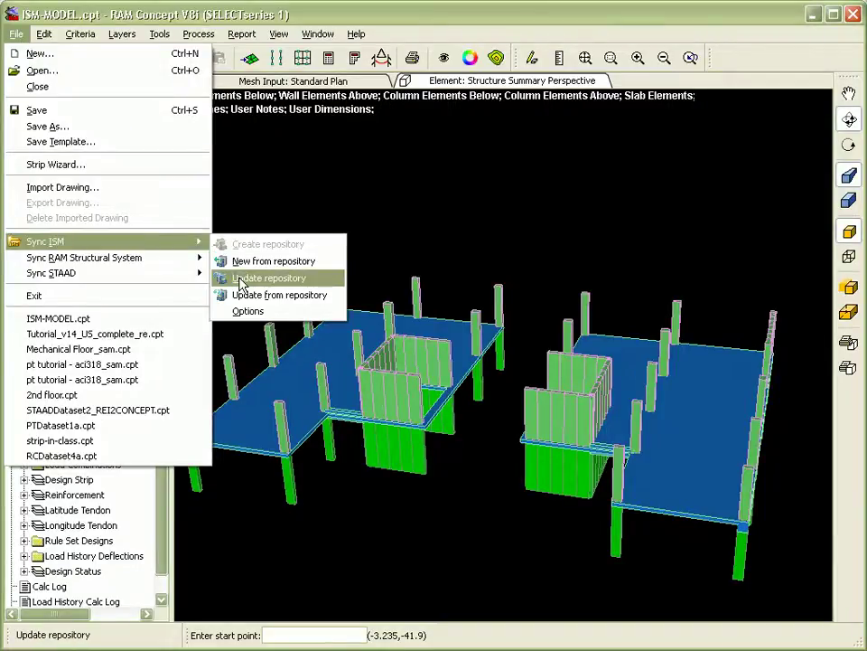
{"action": "left_click", "coordinate": [242, 283]}
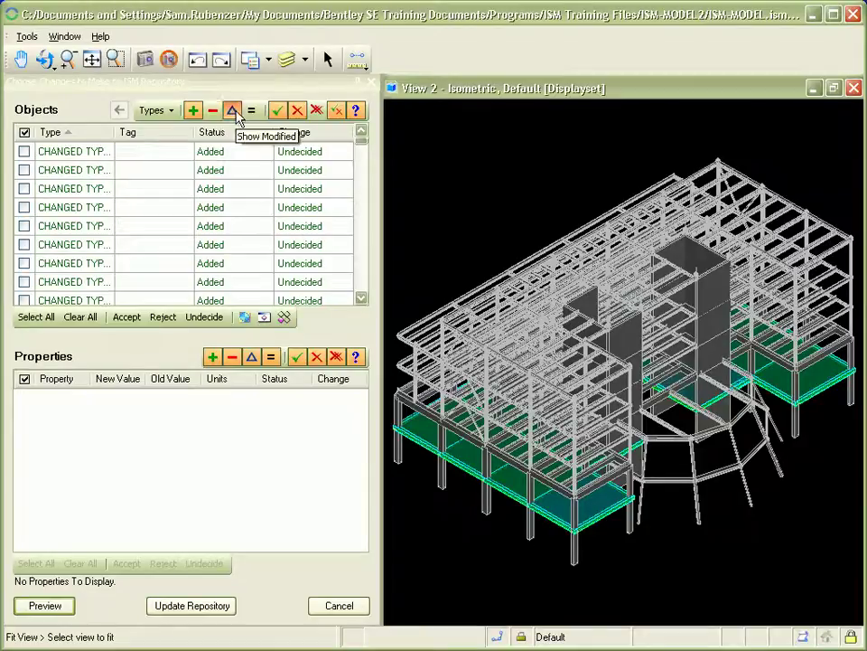
Accept the two new Curve Member beams and the 24 x 24 in parametric section.
{"action": "scroll", "coordinate": [349, 286], "scroll_direction": "down", "scroll_amount": 5}
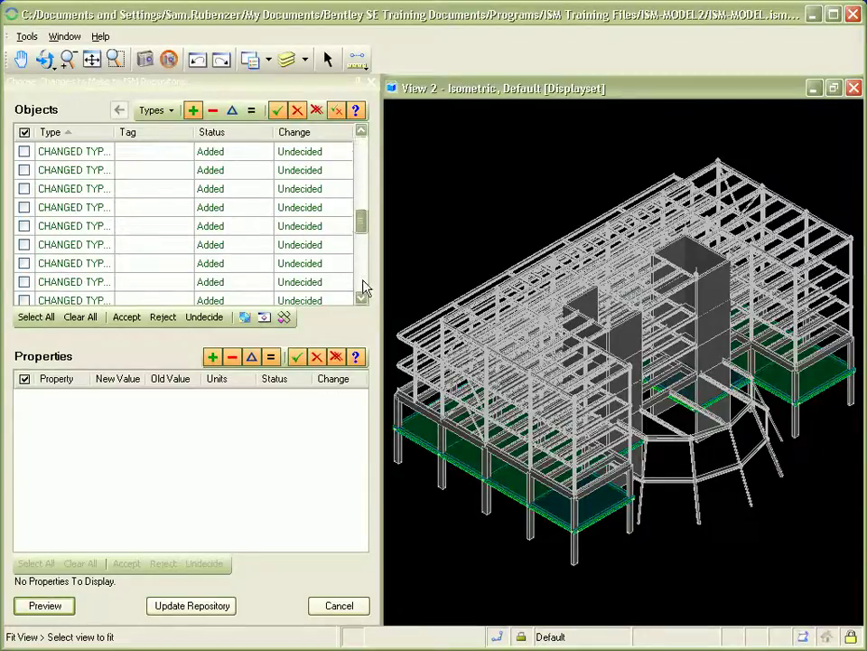
{"action": "scroll", "coordinate": [366, 287], "scroll_direction": "down", "scroll_amount": 3}
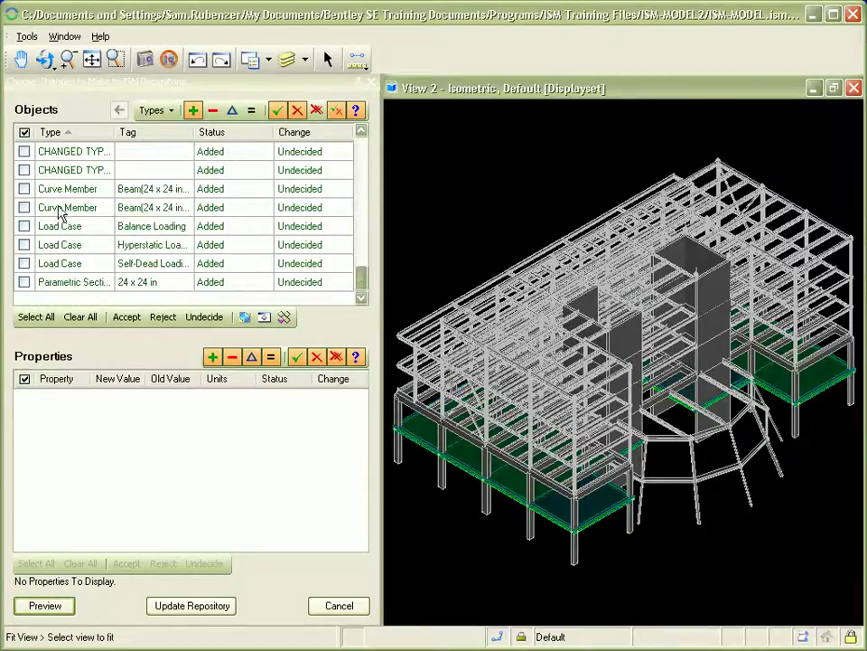
{"action": "left_click", "coordinate": [24, 189]}
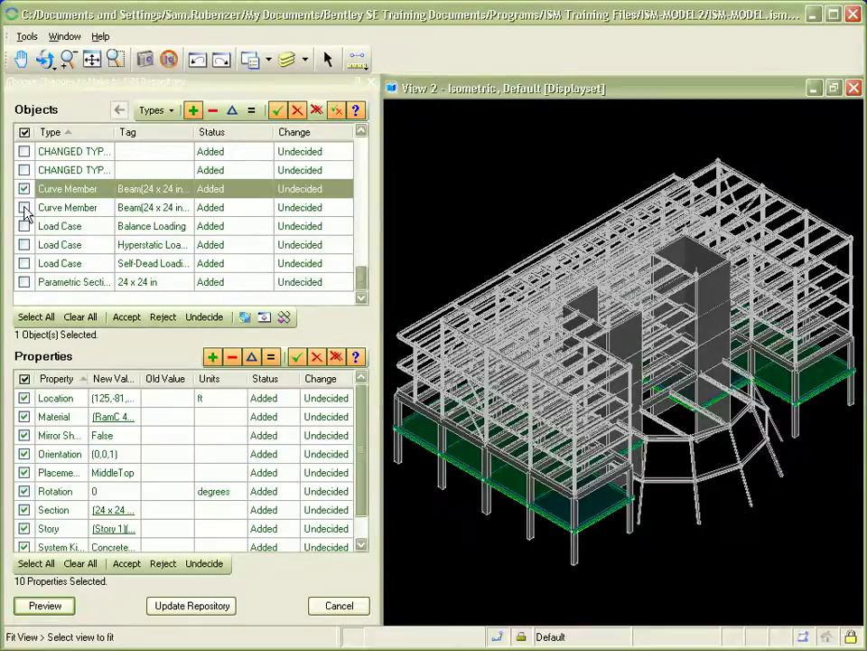
{"action": "left_click", "coordinate": [25, 208]}
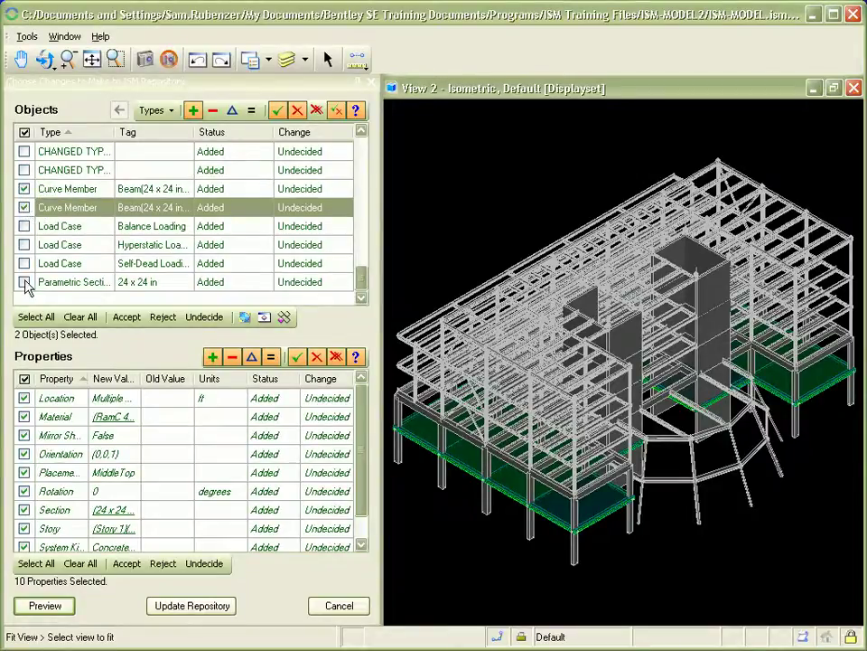
{"action": "left_click", "coordinate": [24, 282]}
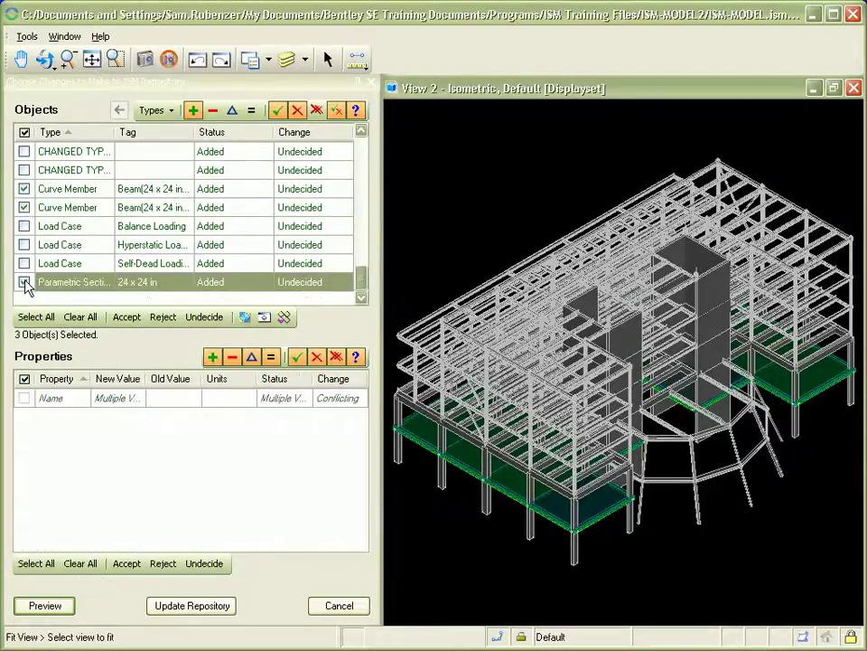
{"action": "left_click", "coordinate": [126, 317]}
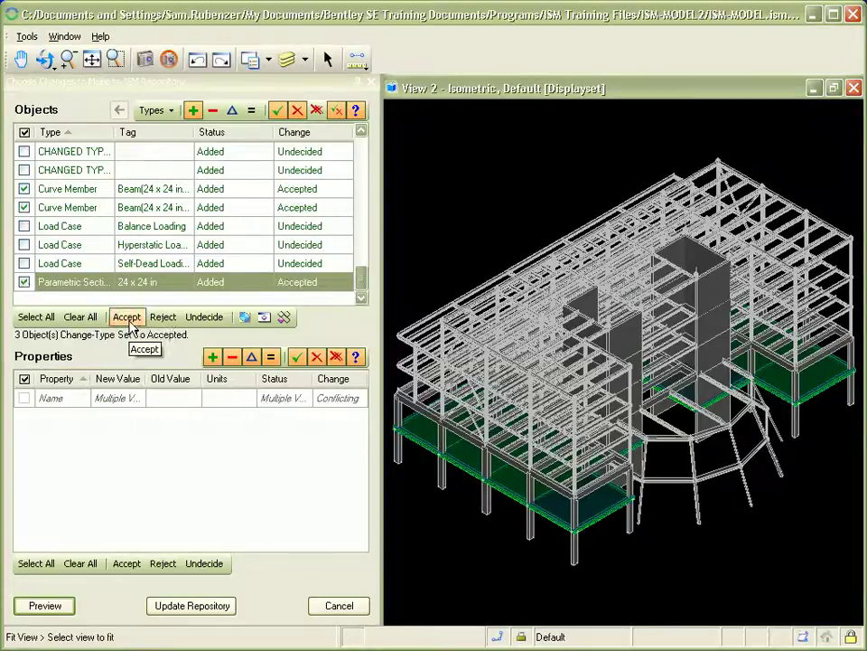
Commit to the repository as a major change described 'Added Beams from CPT'.
{"action": "left_click", "coordinate": [185, 606]}
{"action": "left_click", "coordinate": [404, 348]}
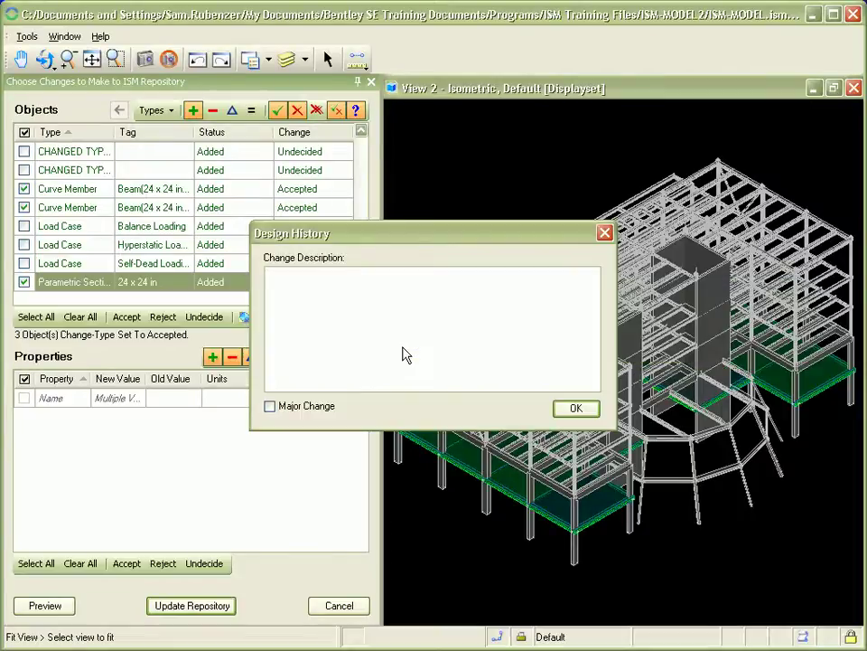
{"action": "type", "text": "Added Beams from CPT"}
{"action": "left_click", "coordinate": [270, 406]}
{"action": "left_click", "coordinate": [575, 408]}
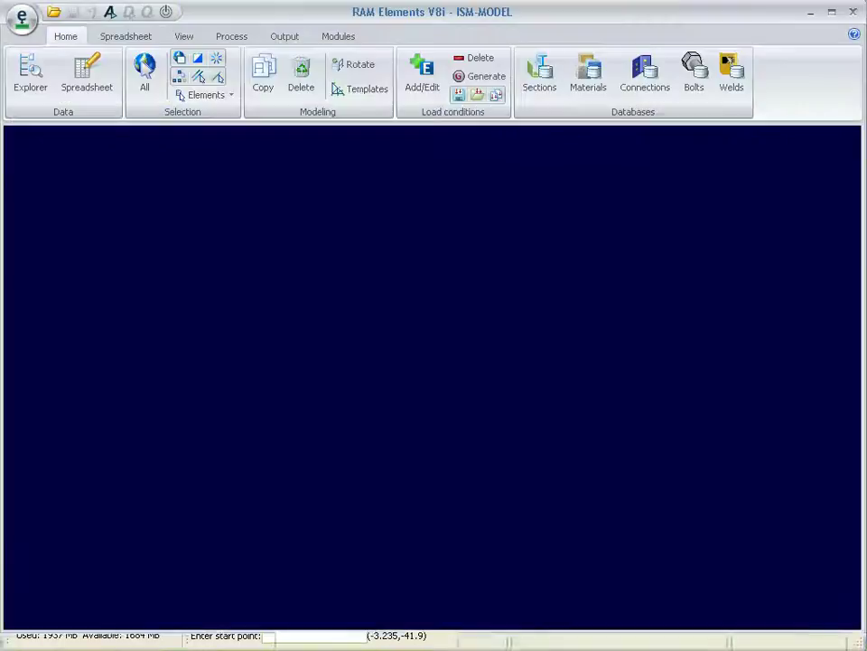
Start updating RAM Elements from the ISM-MODEL.ism.dgn repository.
{"action": "left_click", "coordinate": [27, 22]}
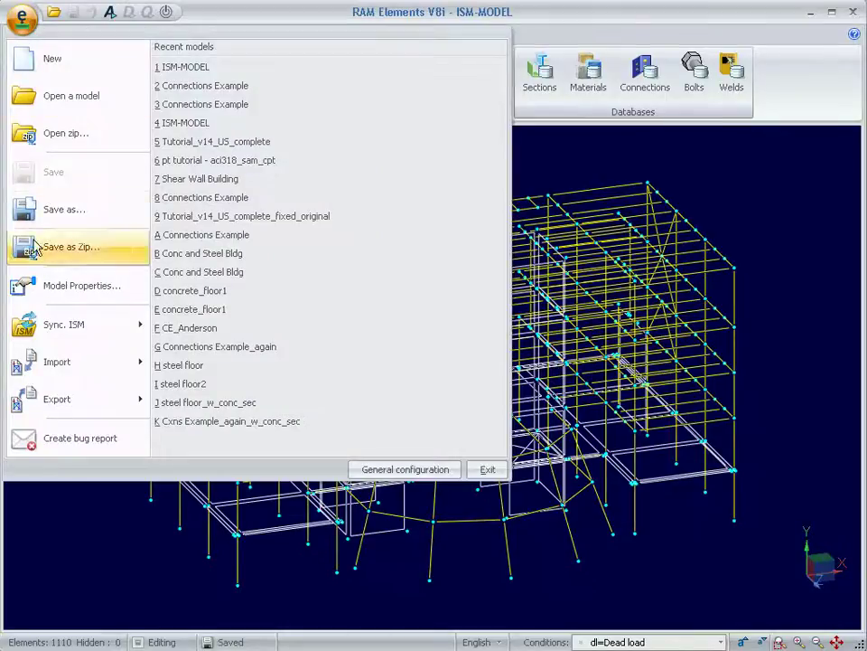
{"action": "mouse_move", "coordinate": [63, 325]}
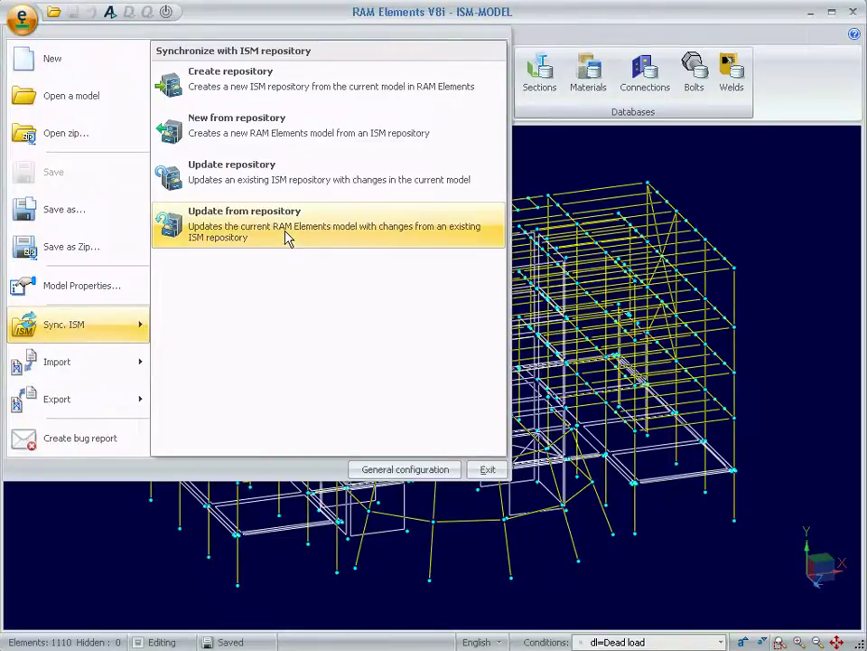
{"action": "left_click", "coordinate": [287, 237]}
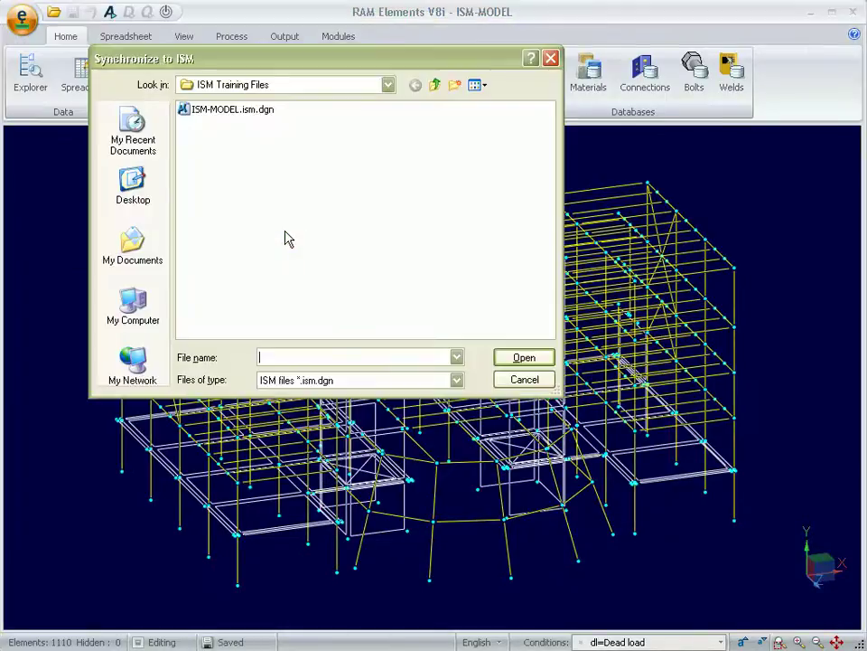
{"action": "left_click", "coordinate": [233, 110]}
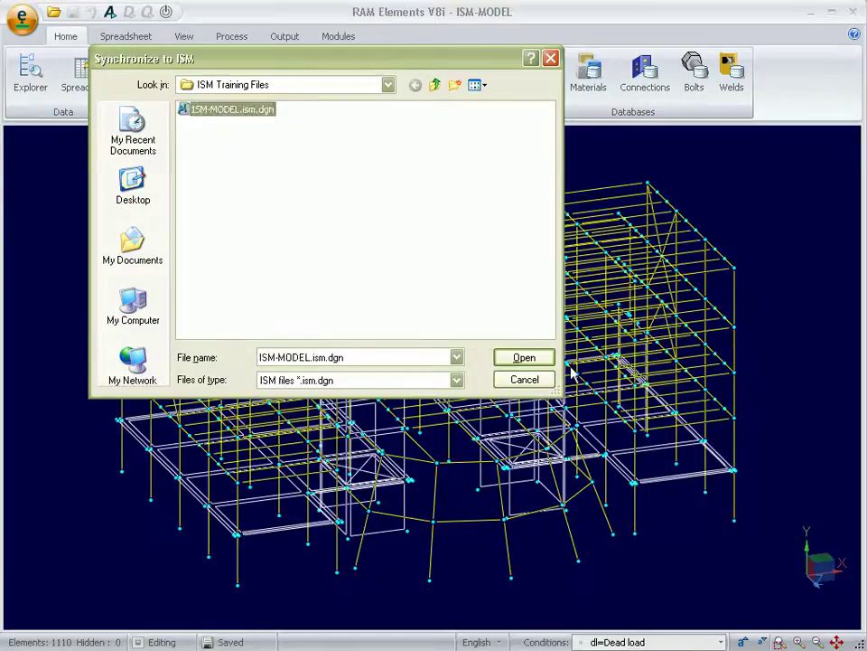
{"action": "left_click", "coordinate": [519, 360]}
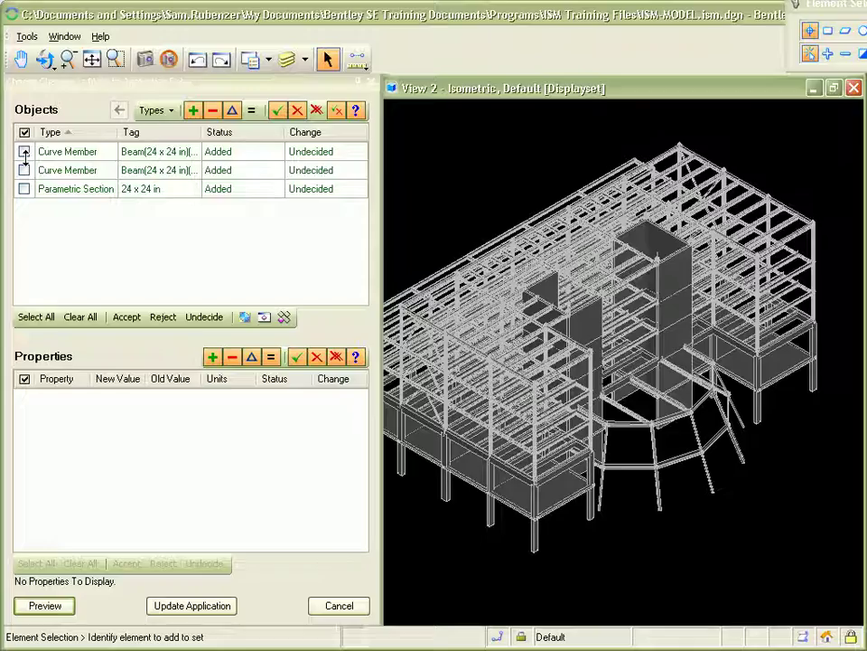
Accept the two beam changes and their section, and apply them to RAM Elements.
{"action": "left_click", "coordinate": [24, 155]}
{"action": "left_click", "coordinate": [25, 188]}
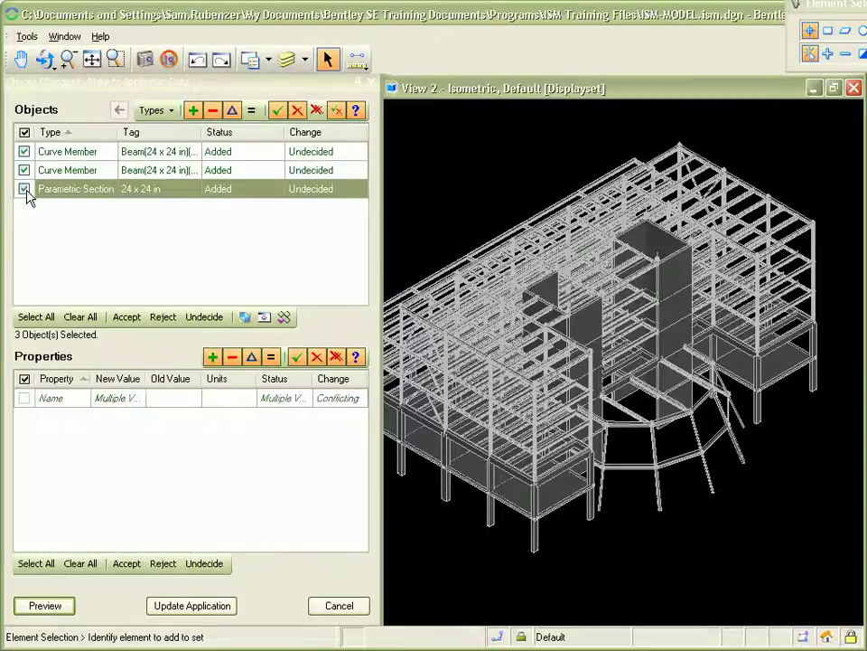
{"action": "left_click", "coordinate": [128, 317]}
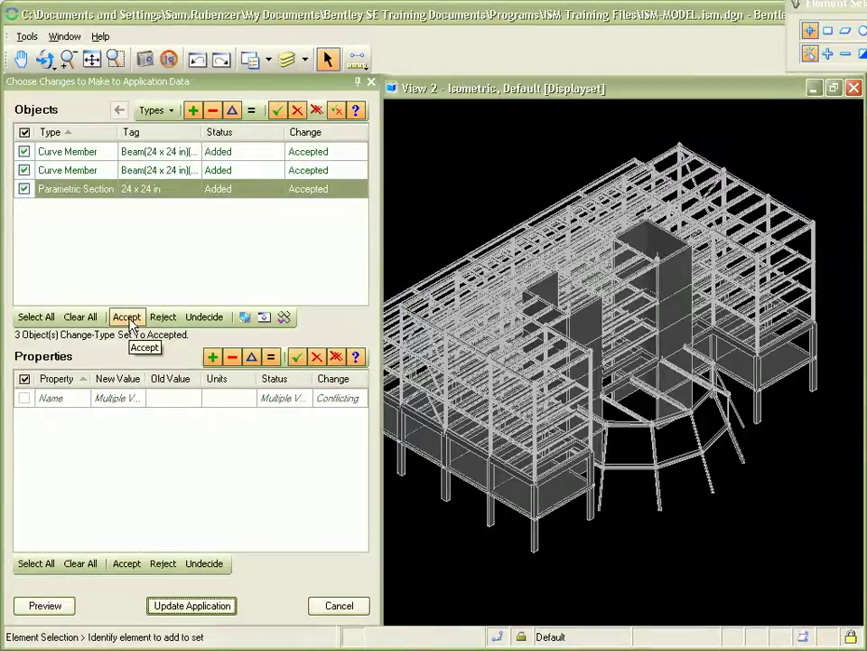
{"action": "left_click", "coordinate": [201, 605]}
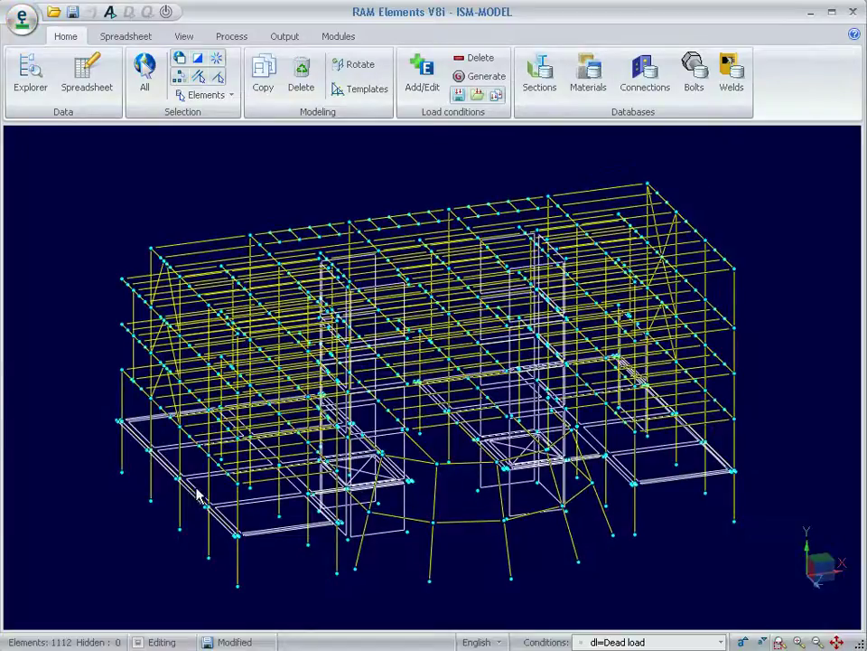
Confirm member 489's 24 x 24 in section in the Members spreadsheet, then view ISM data.
{"action": "left_click", "coordinate": [193, 493]}
{"action": "left_click", "coordinate": [86, 77]}
{"action": "left_click", "coordinate": [69, 139]}
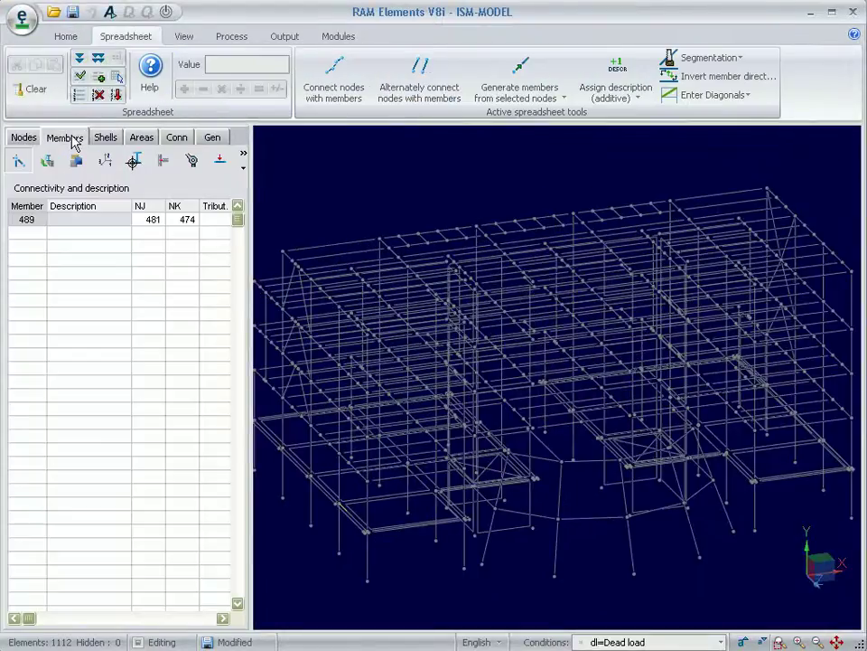
{"action": "left_click", "coordinate": [49, 163]}
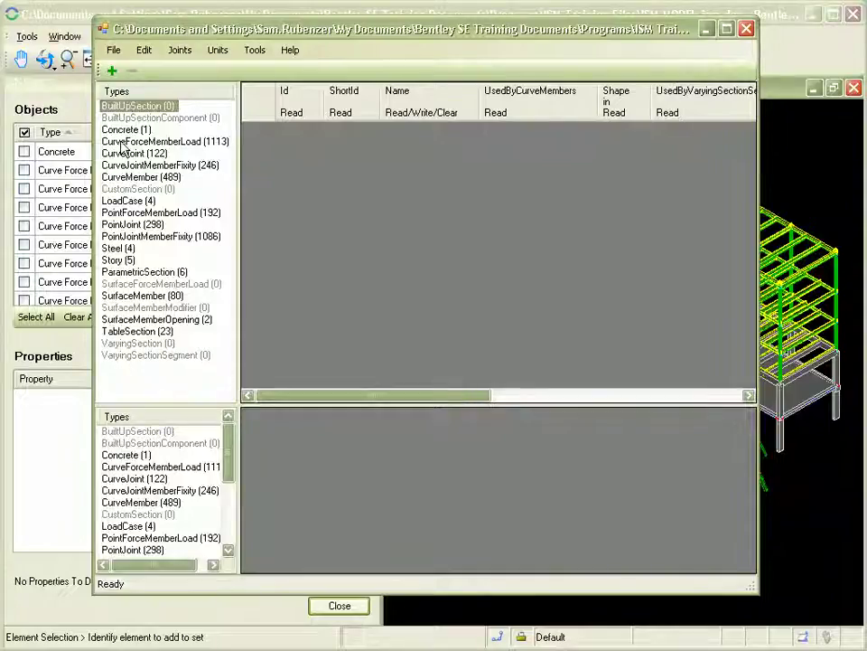
Browse the Concrete, Story and SurfaceMember (80) types in ISM Editor.
{"action": "left_click", "coordinate": [121, 132]}
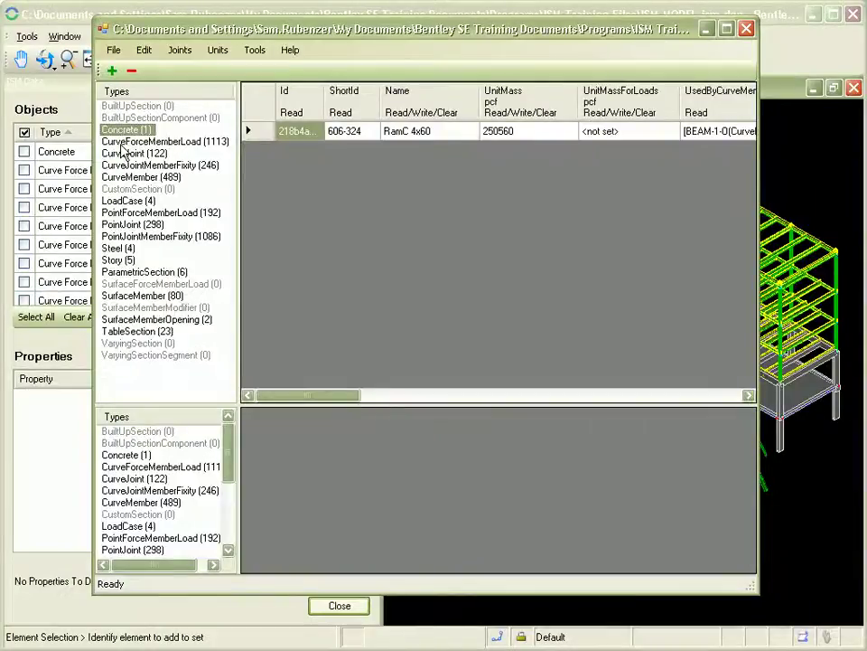
{"action": "left_click", "coordinate": [116, 260]}
{"action": "left_click", "coordinate": [116, 297]}
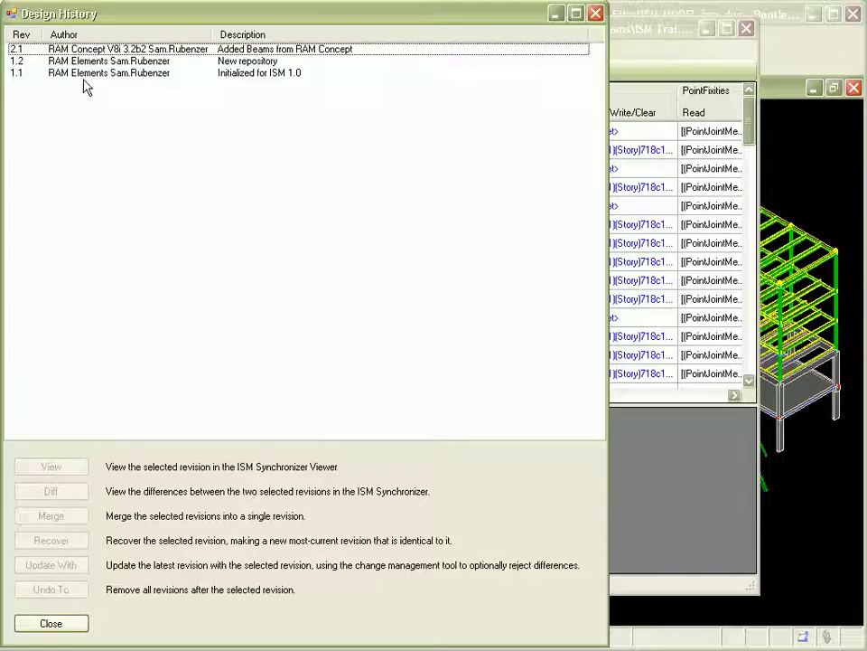
Step through Design History revisions 1.1, 1.2 and 2.1, ending on the added-beams revision.
{"action": "left_click", "coordinate": [89, 76]}
{"action": "left_click", "coordinate": [83, 60]}
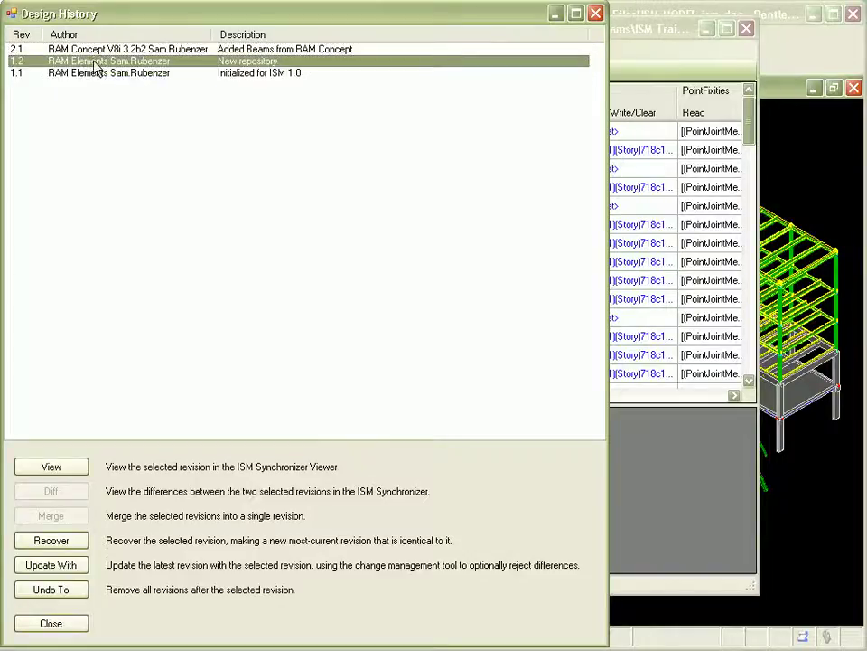
{"action": "left_click", "coordinate": [133, 50]}
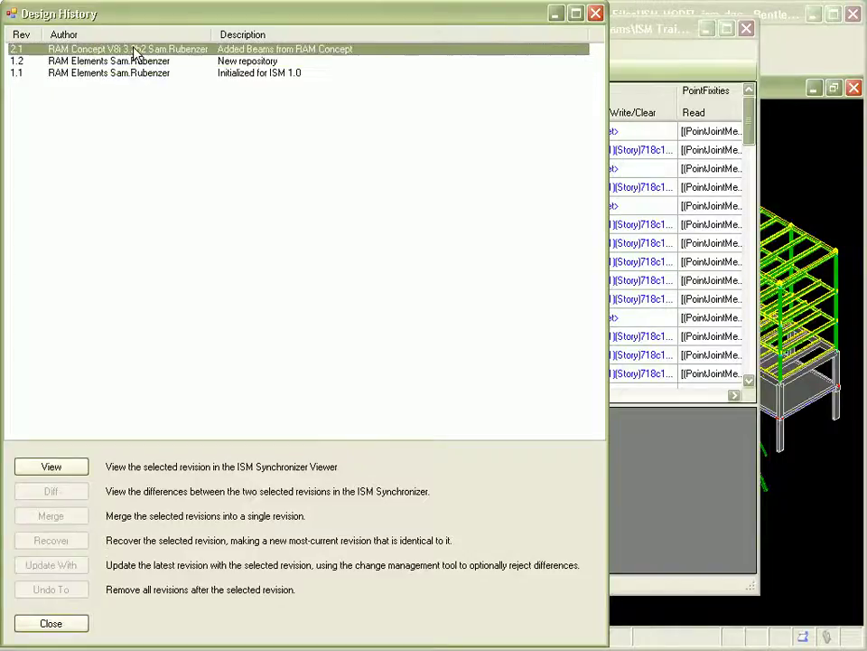